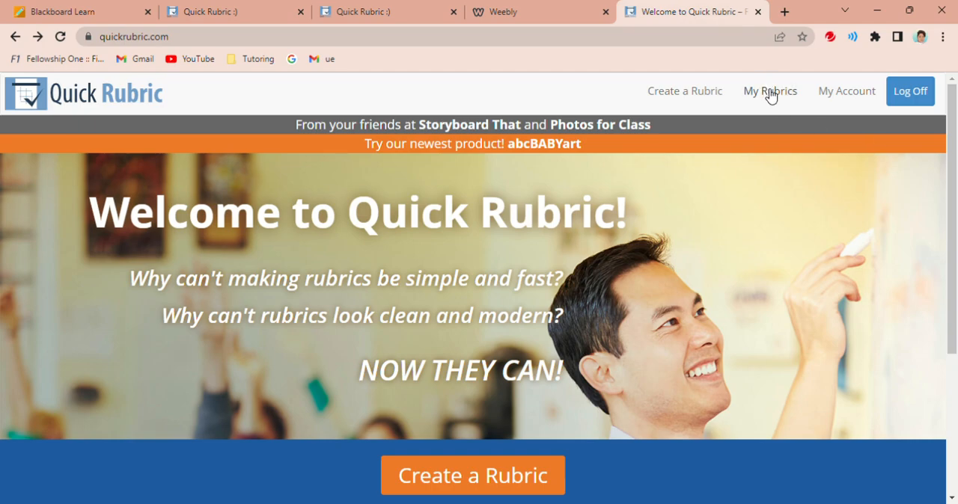
- Open the saved American Government Infographic rubric for viewing and examine its criteria, performance levels and descriptions
click(769, 95)
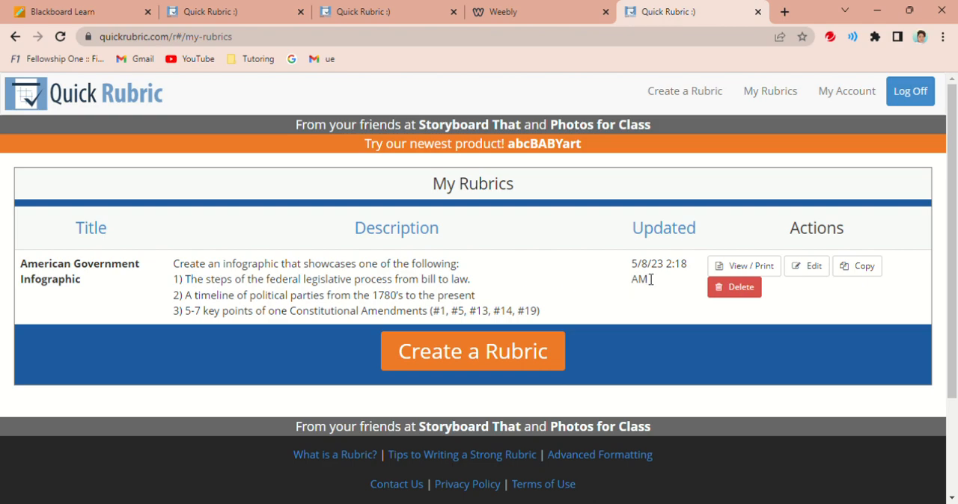
click(749, 265)
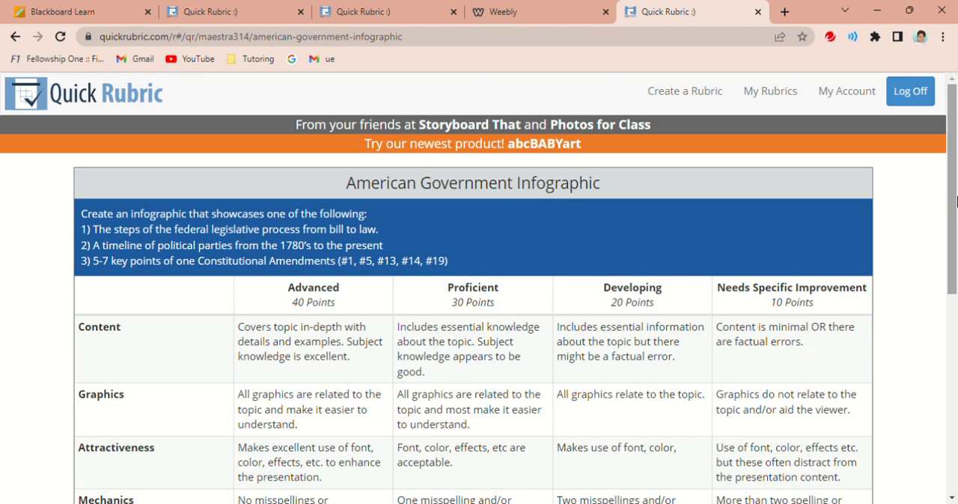
drag(950, 199, 955, 233)
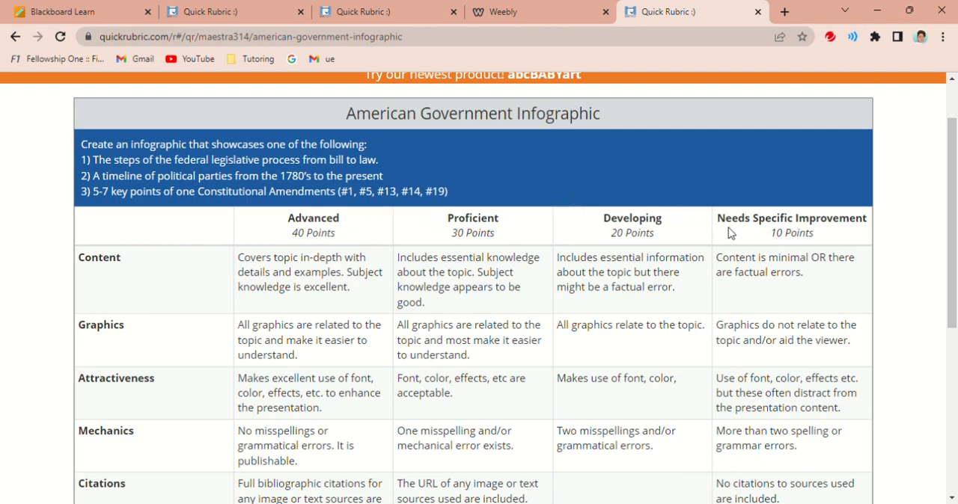
drag(954, 210, 956, 232)
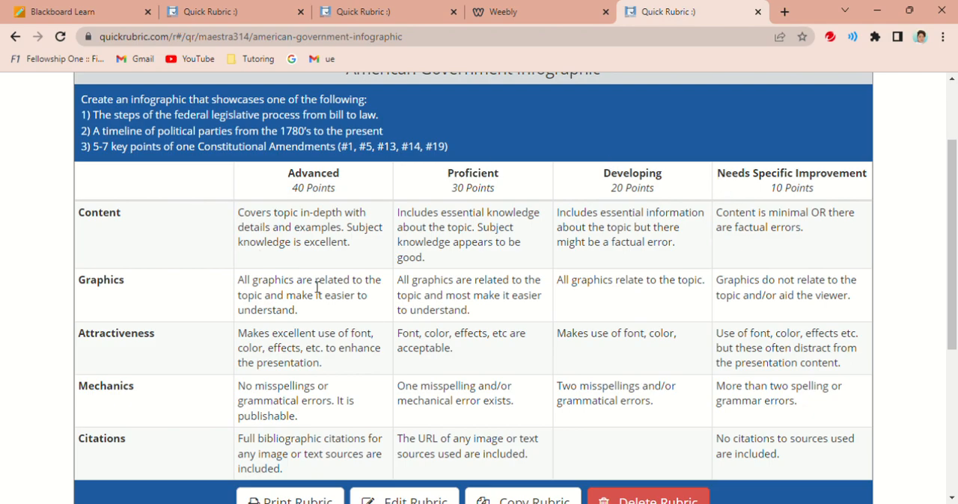
drag(955, 163, 955, 181)
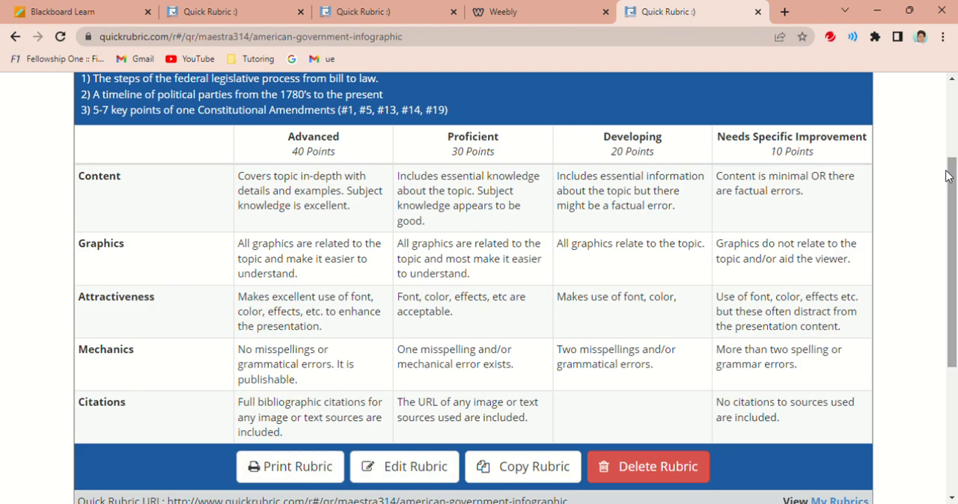
scroll(955, 180, up, 2)
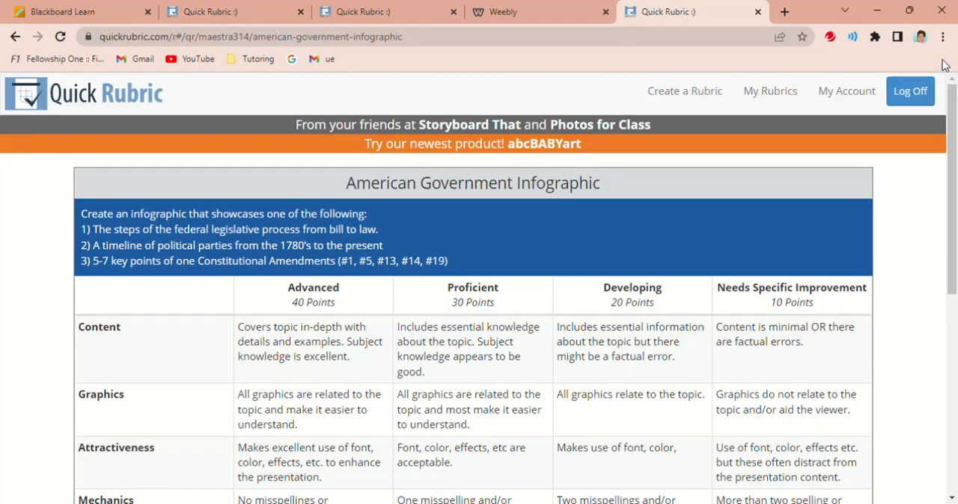
- Start a new rubric and title it "PowerPoint"
click(692, 92)
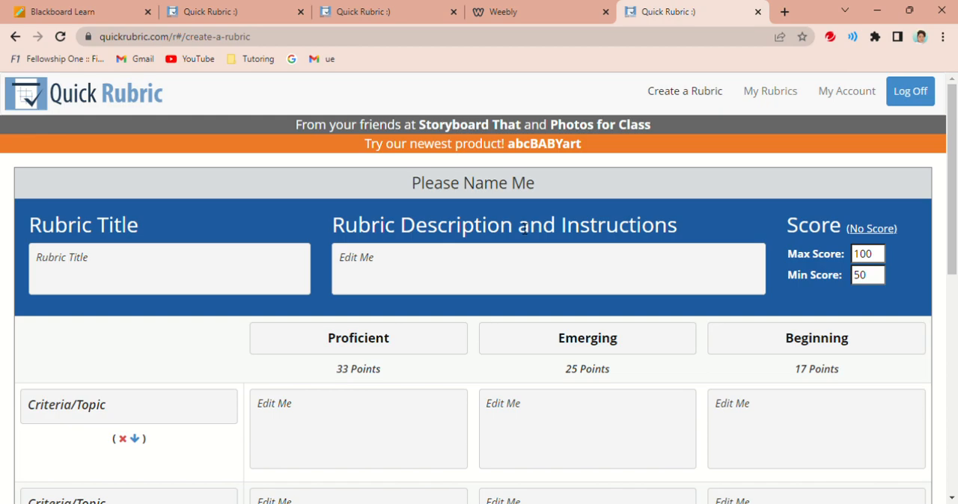
click(262, 269)
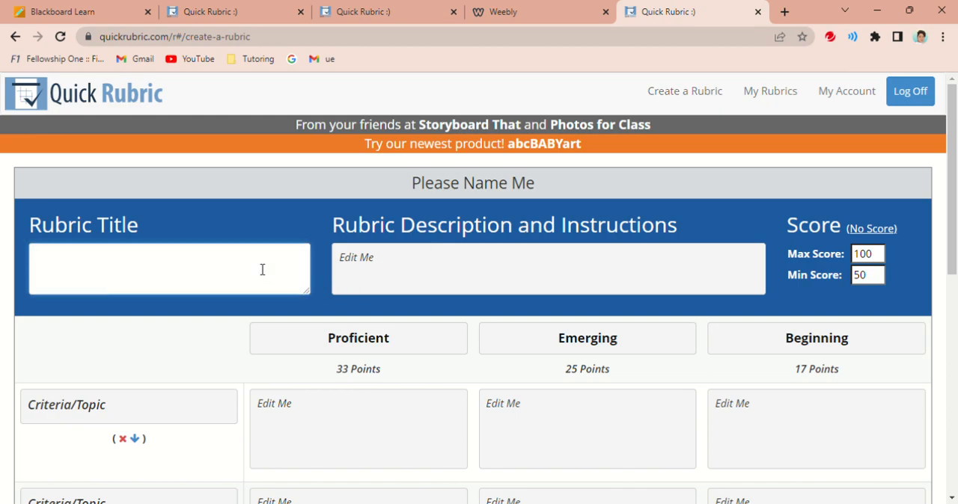
text(PowerPoint)
- Enter the rubric description "Describe the functions of the three branches of government."
click(371, 269)
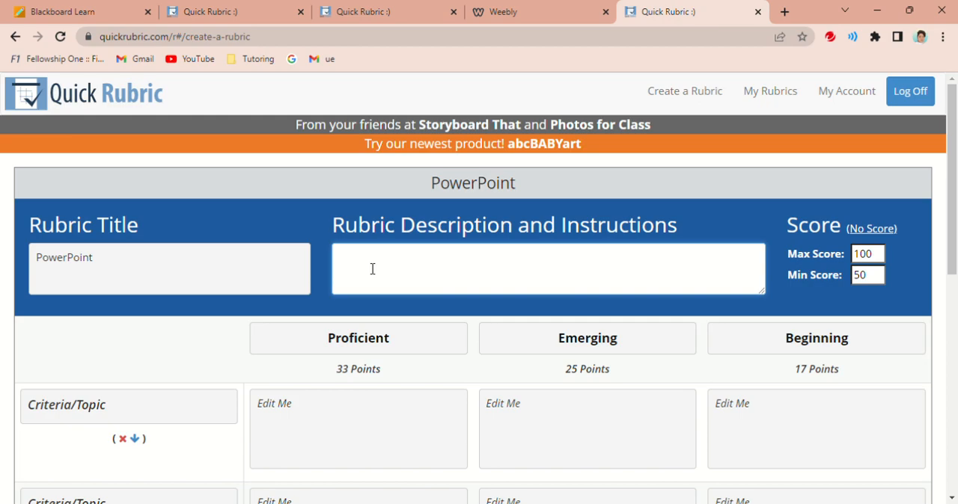
text(Desc)
text(iption)
key(BackSpace)
key(BackSpace)
key(BackSpace)
key(BackSpace)
key(BackSpace)
key(BackSpace)
key(BackSpace)
text(irbe)
key(BackSpace)
key(BackSpace)
key(BackSpace)
key(BackSpace)
key(BackSpace)
text(ribe the)
key(BackSpace)
key(BackSpace)
key(BackSpace)
text(the functions of the )
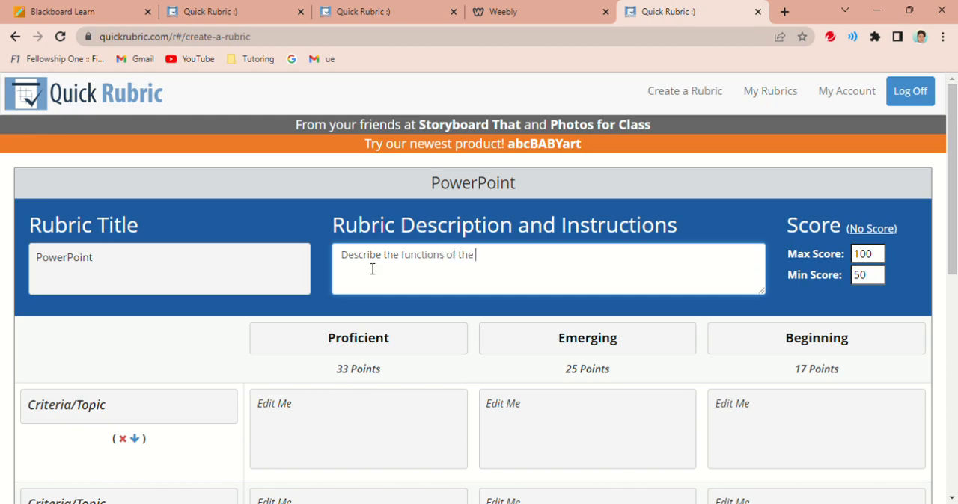
text(three branches of government.)
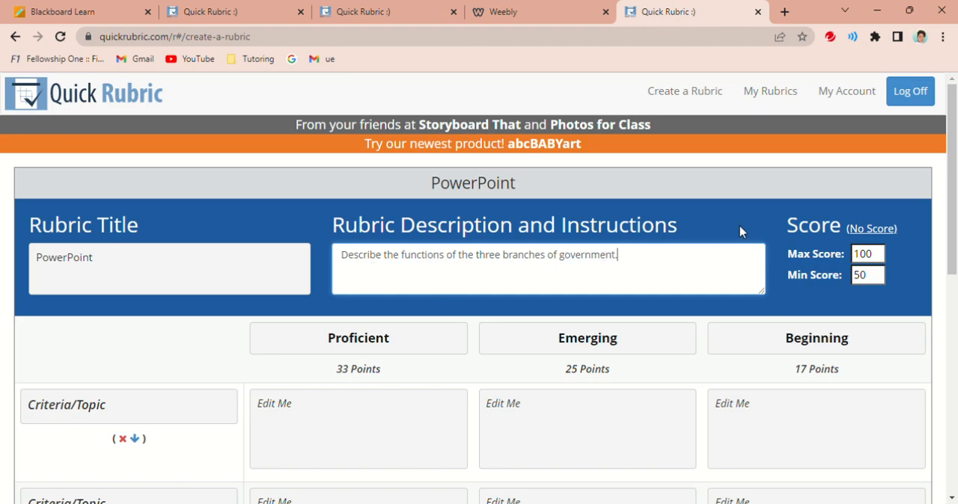
- Set the rubric's maximum score to 200, leaving the performance level headings as they are
click(876, 257)
drag(876, 256, 855, 264)
text(200)
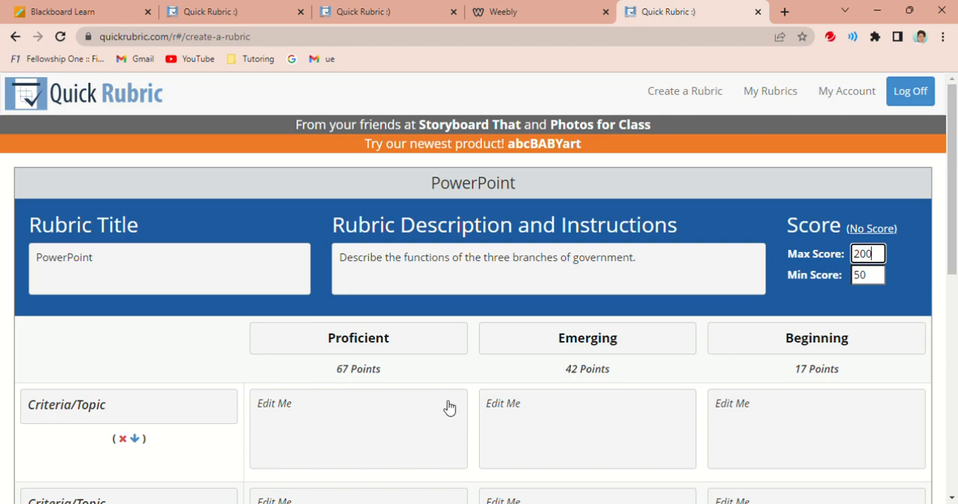
scroll(953, 270, down, 1)
click(923, 309)
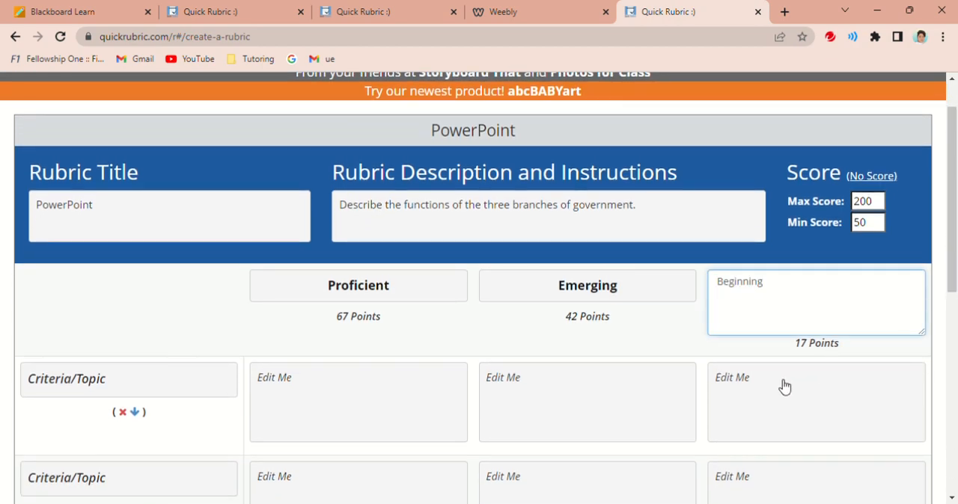
click(736, 354)
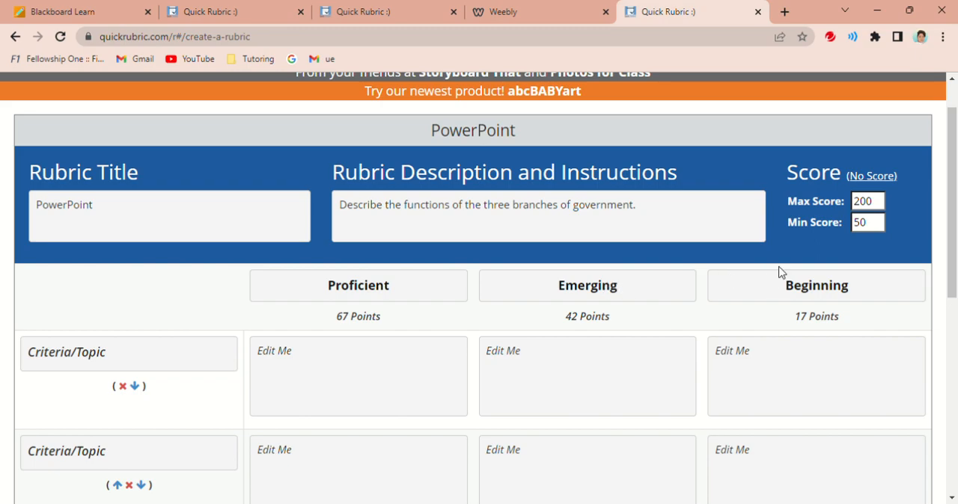
- Name the first criterion row of the rubric "Delivery/Content"
drag(954, 300, 949, 352)
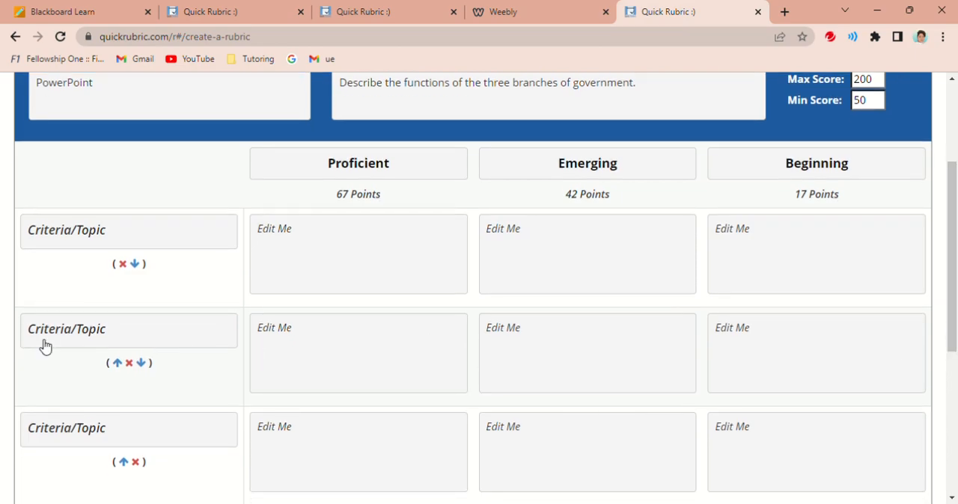
click(83, 242)
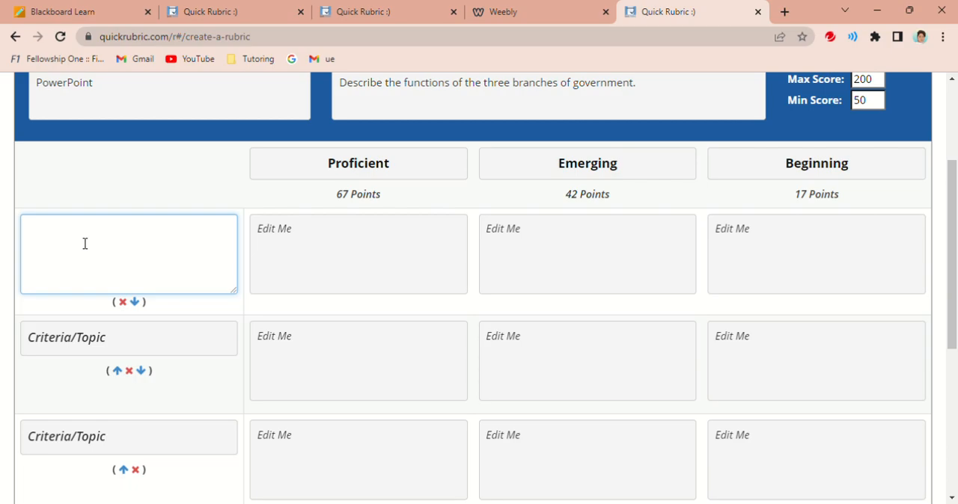
text(Delivery/Content)
- Name the second criterion row of the rubric "Organization"
click(57, 337)
text(Oragn)
key(BackSpace)
key(BackSpace)
text(nization)
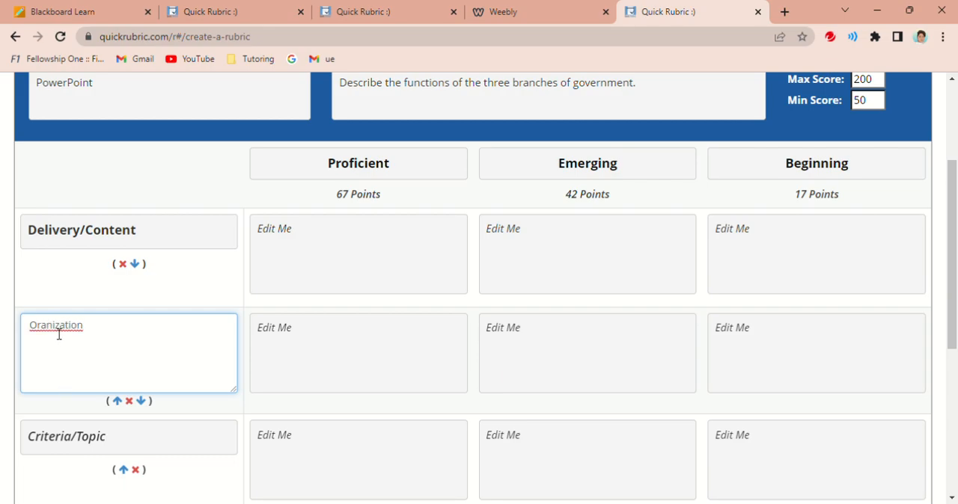
key(BackSpace)
key(BackSpace)
text(ga)
text(n)
- Name the third criterion row of the rubric "Language"
click(123, 447)
text(Language)
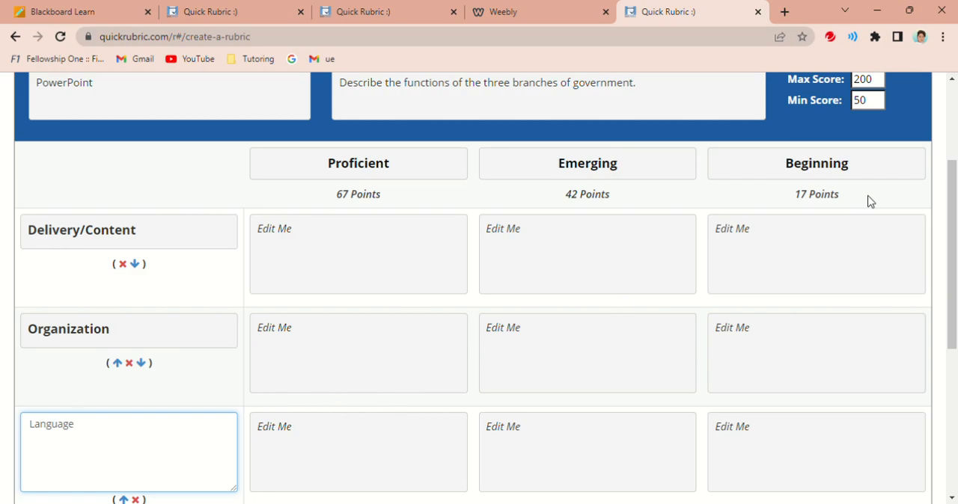
- Add a fourth criterion row to the rubric and name it "Purpose"
drag(953, 202, 952, 251)
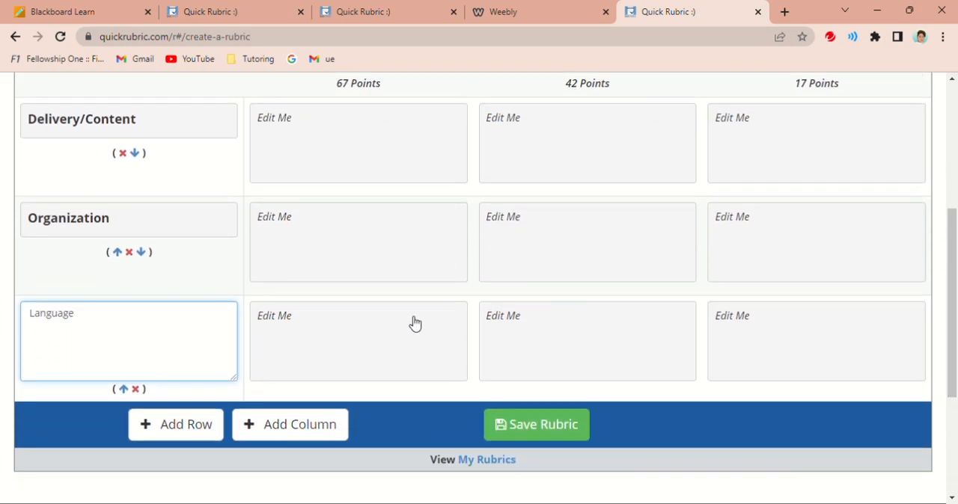
click(157, 426)
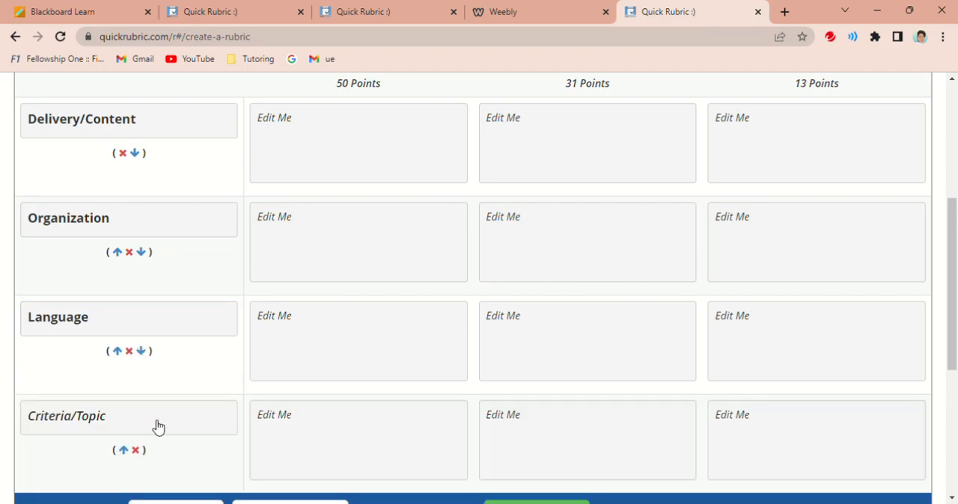
click(159, 426)
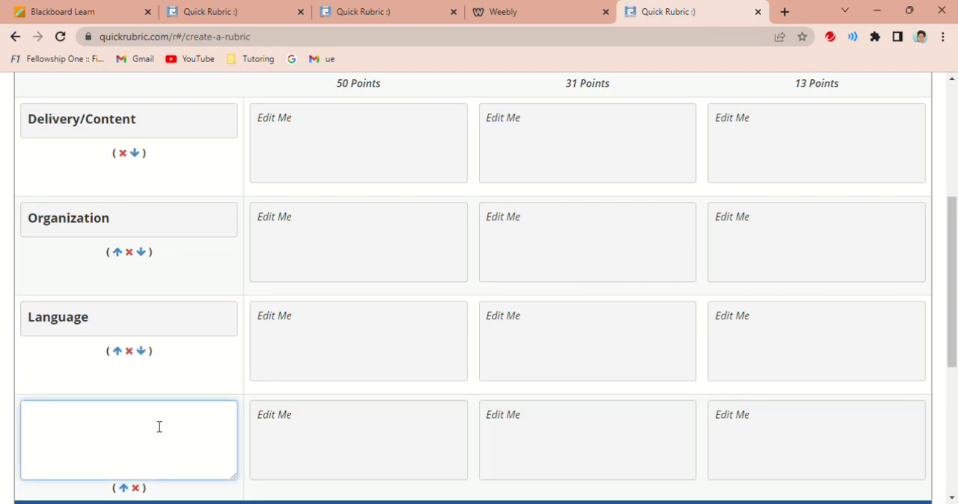
text(Purpose)
- Fill the Proficient cell of Delivery/Content with "The information was clear and easy to understand. The presenter engaged well with the audience."
click(353, 156)
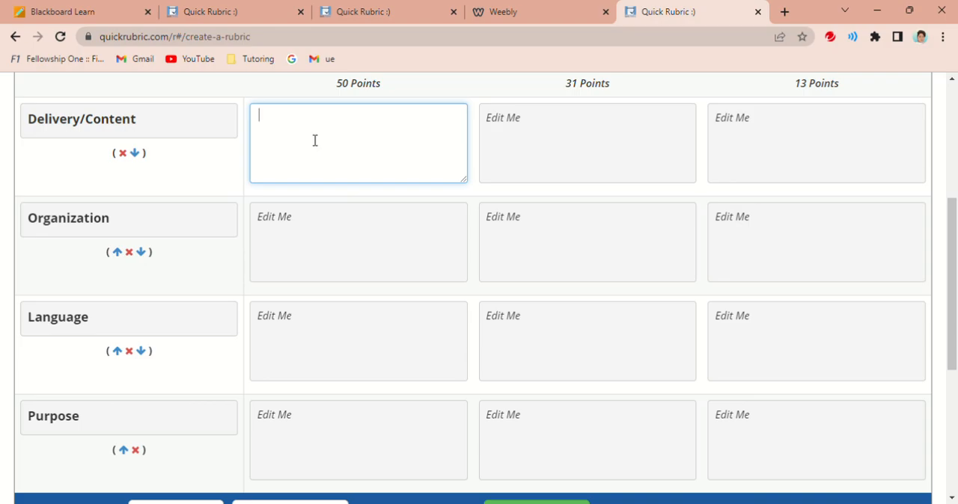
text(W)
key(BackSpace)
text(Shou)
key(BackSpace)
key(BackSpace)
key(BackSpace)
text(The information was clear and)
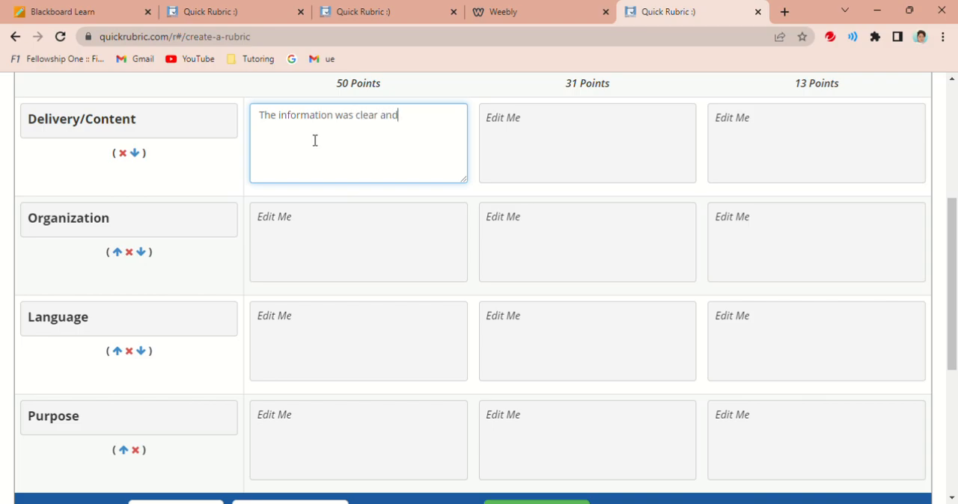
text( easy to understand)
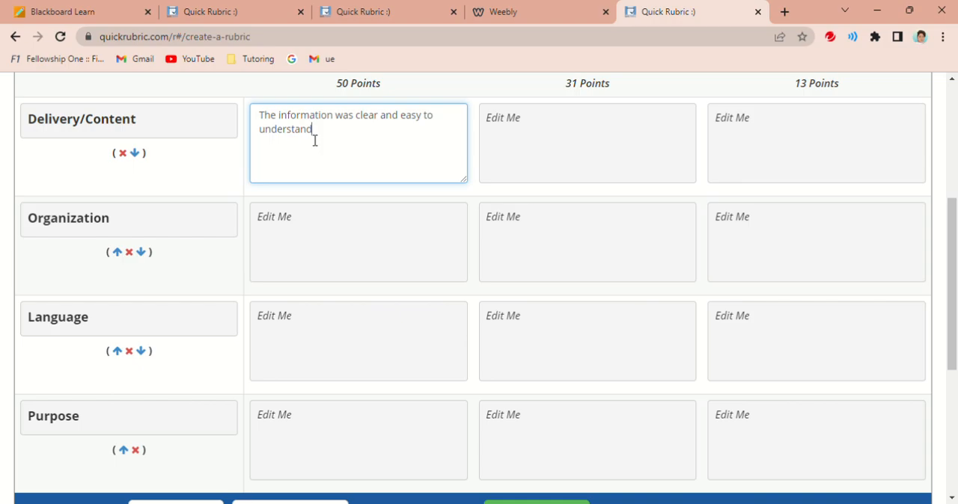
text(.)
text( The presenter ma)
text(de)
key(BackSpace)
key(BackSpace)
key(BackSpace)
key(BackSpace)
key(BackSpace)
text(engaged well wih)
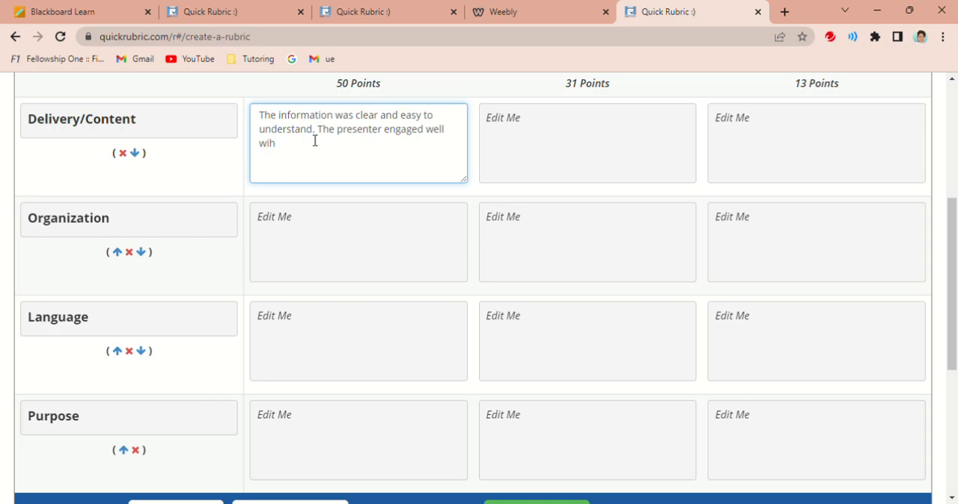
key(BackSpace)
text(th the audience.)
- Save the PowerPoint rubric and open its view/print version to review the finished table
click(507, 166)
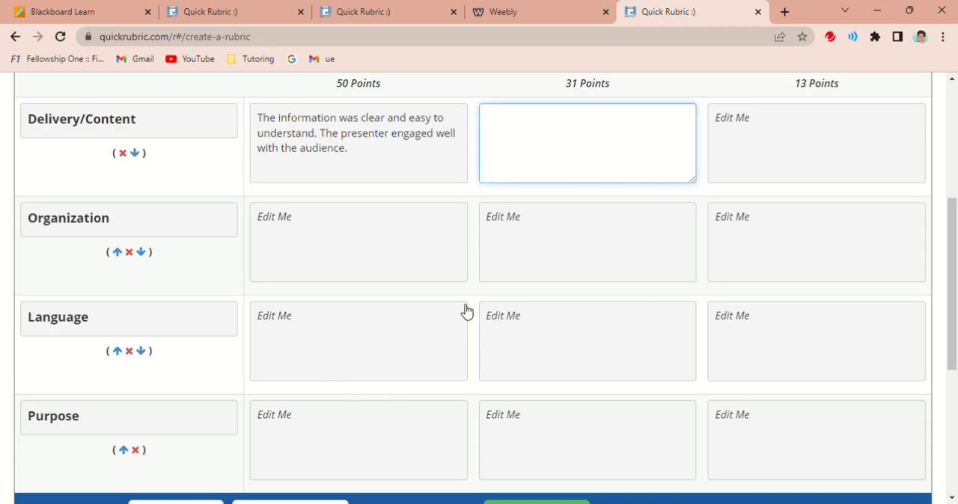
drag(952, 254, 955, 321)
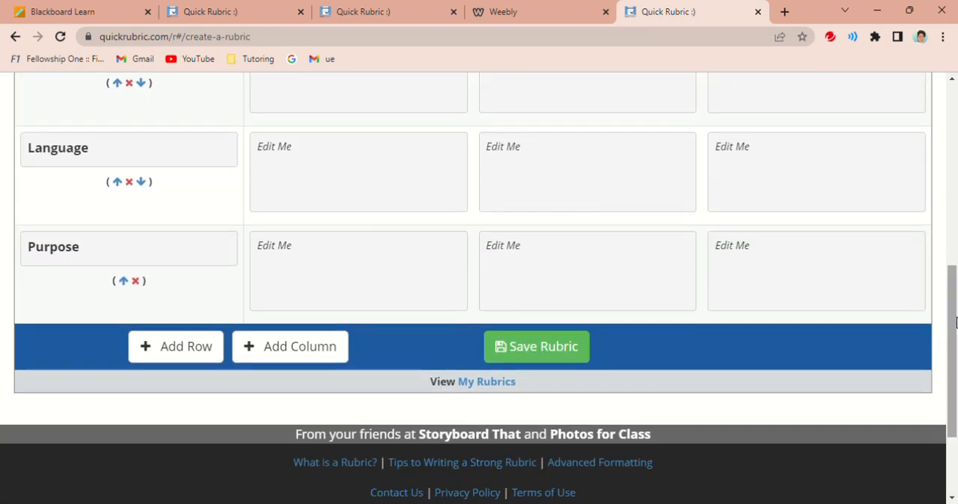
click(546, 354)
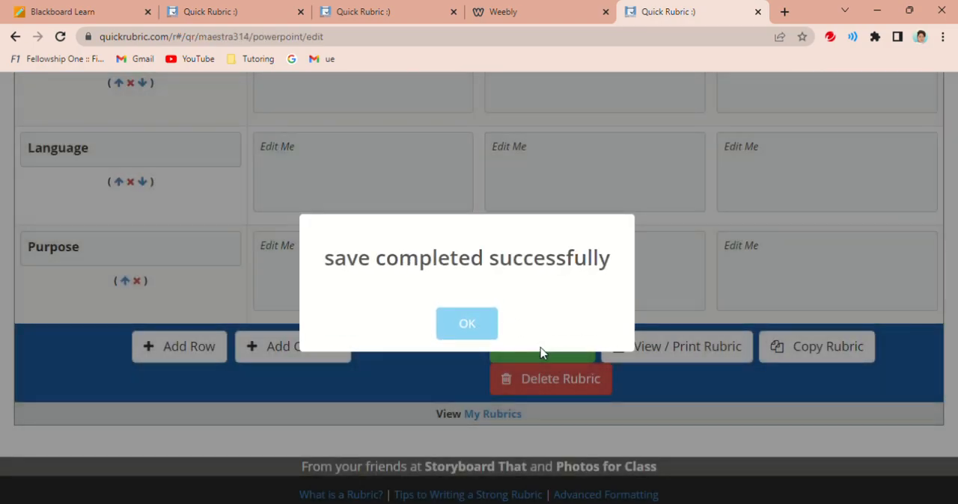
click(467, 325)
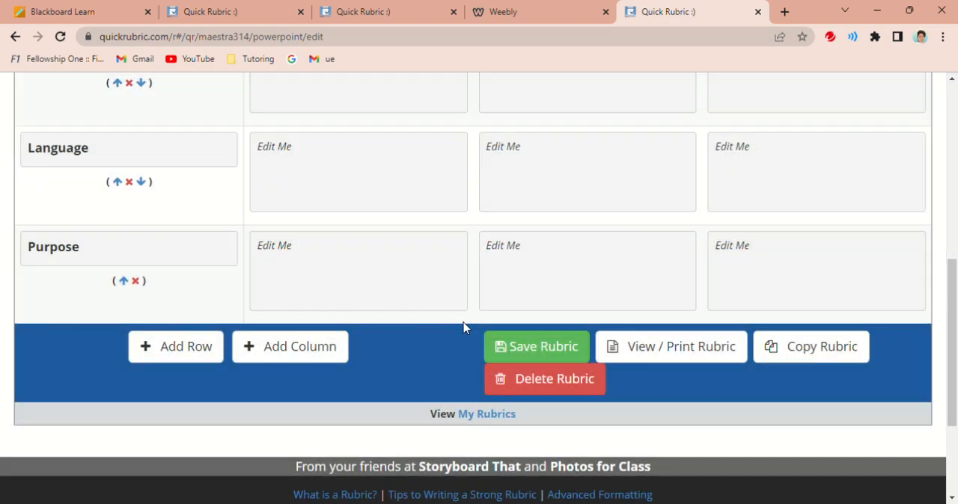
click(654, 349)
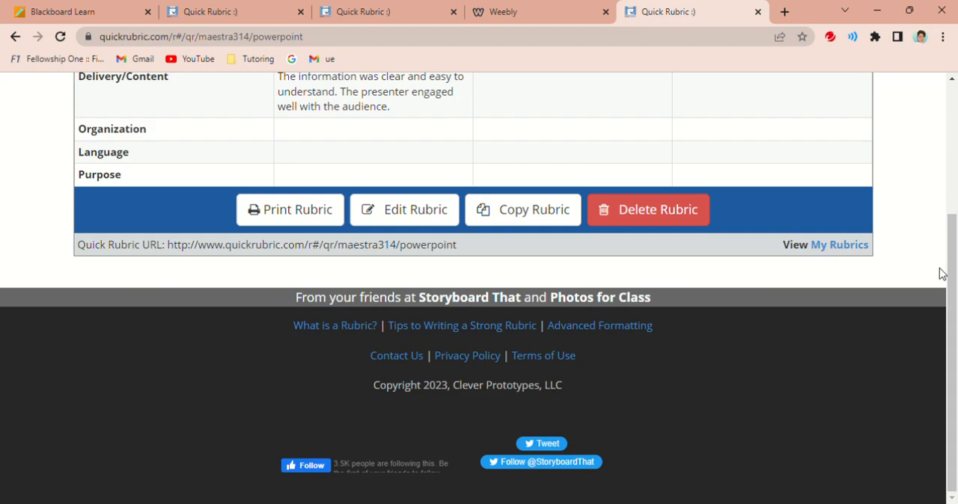
drag(951, 276, 940, 203)
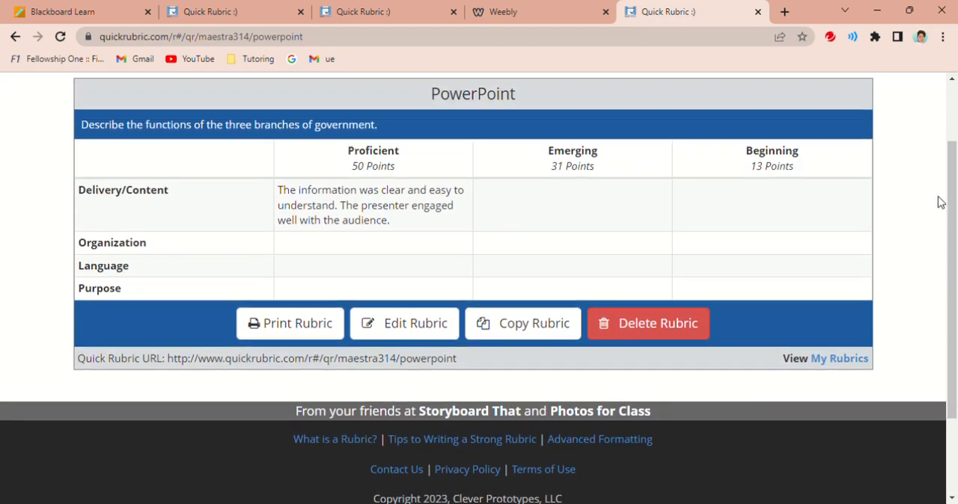